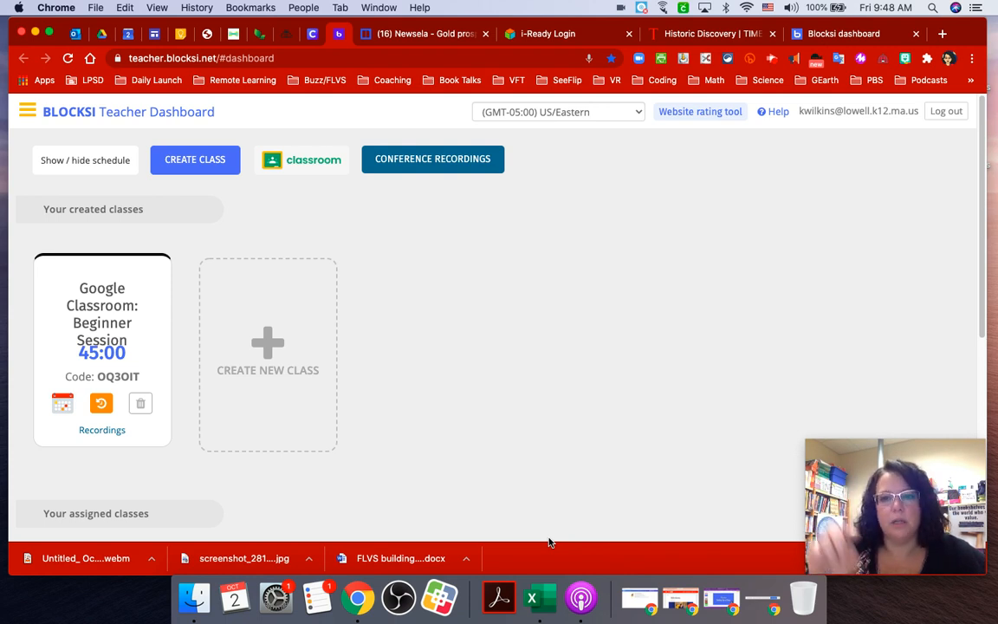
Import Testing Adult Ed from Google Classroom as a 45:00 class card, then show the schedule panel.
{"action": "left_click", "coordinate": [850, 36]}
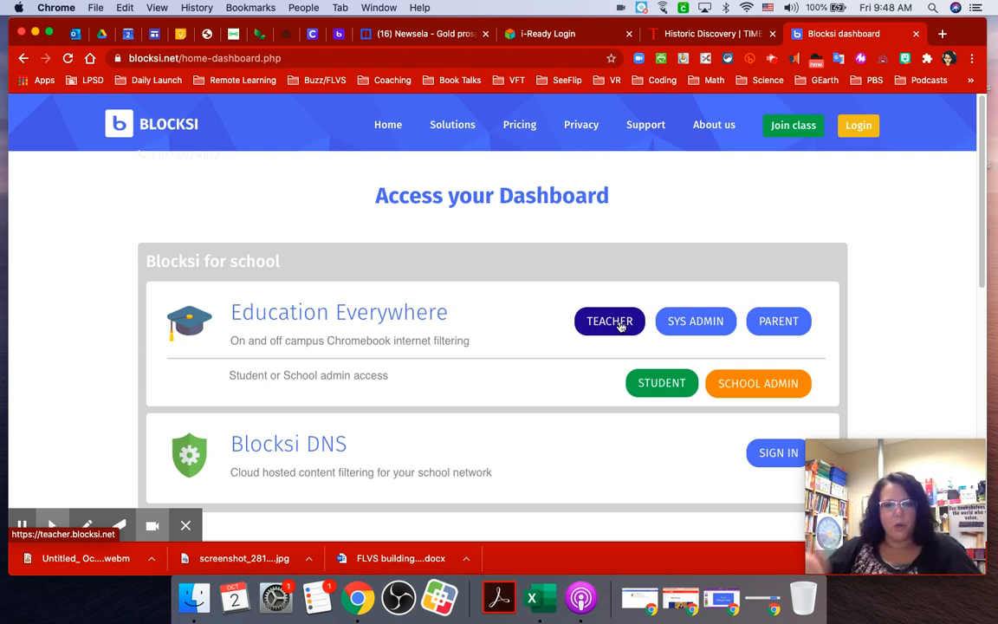
{"action": "left_click", "coordinate": [340, 34]}
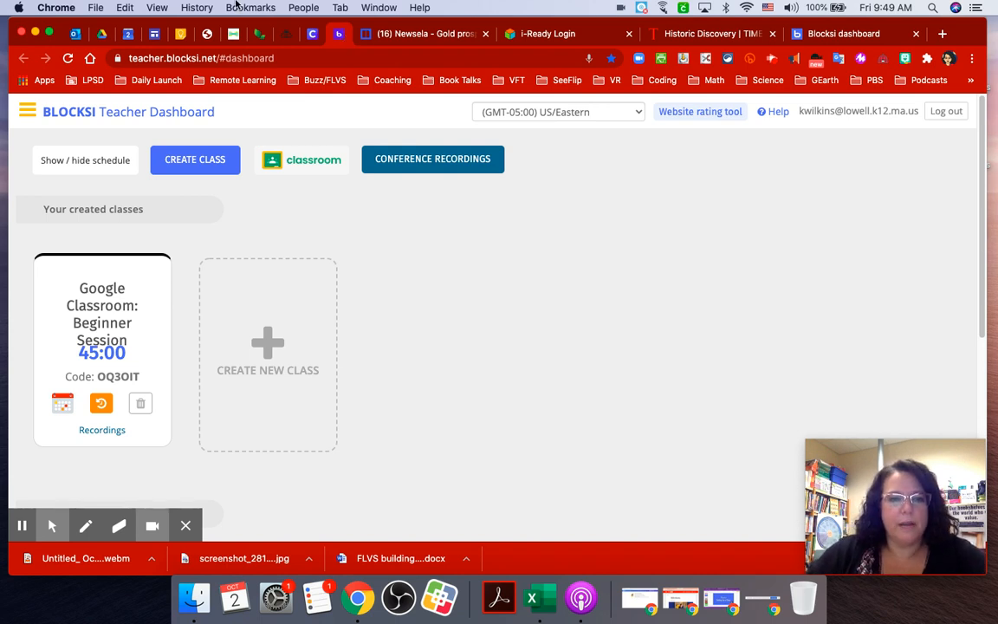
{"action": "left_click", "coordinate": [312, 162]}
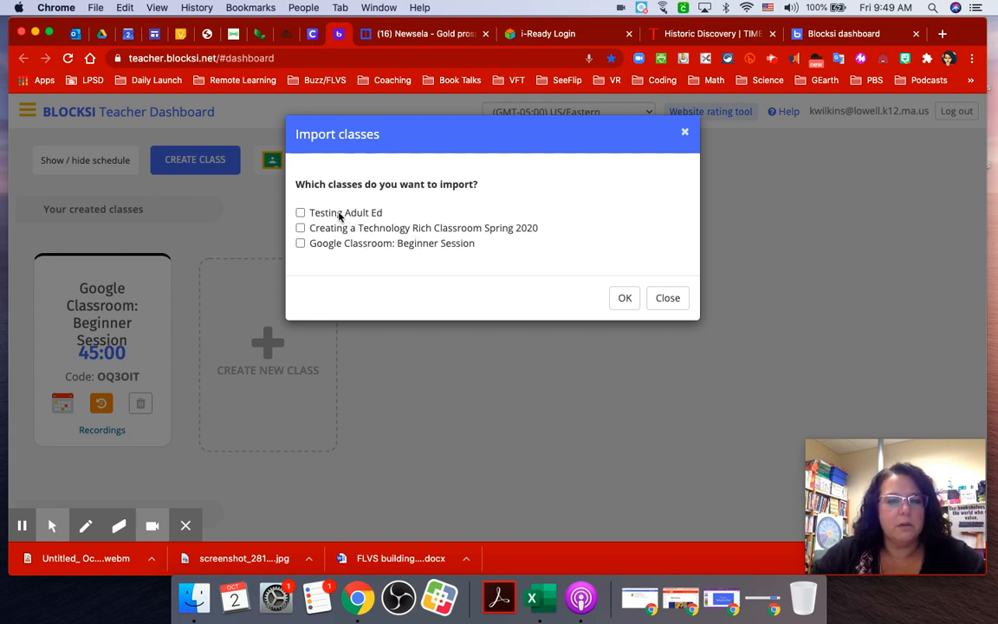
{"action": "left_click", "coordinate": [299, 214]}
{"action": "left_click", "coordinate": [625, 298]}
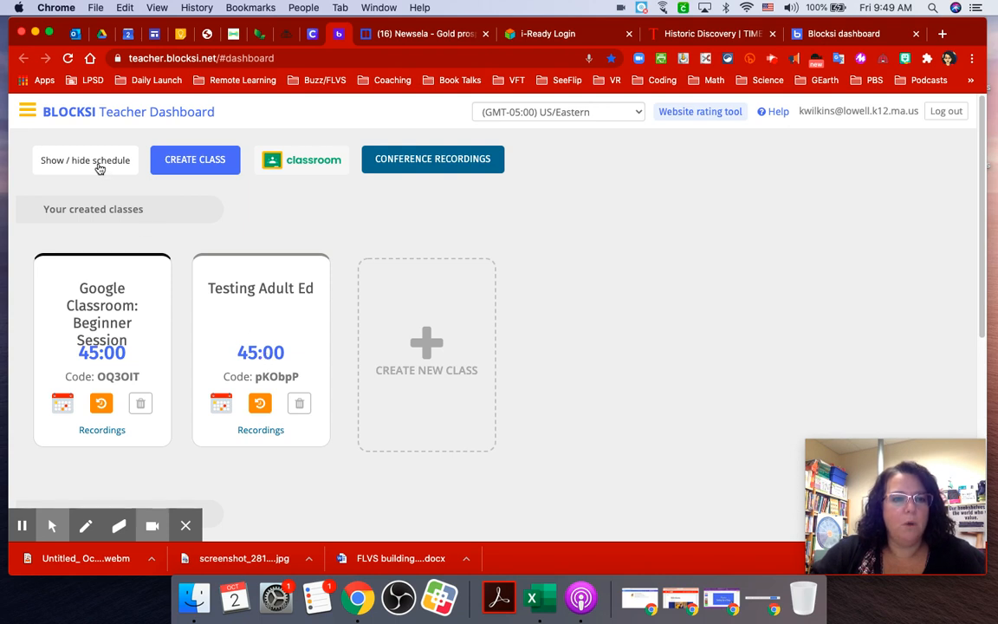
{"action": "left_click", "coordinate": [97, 165]}
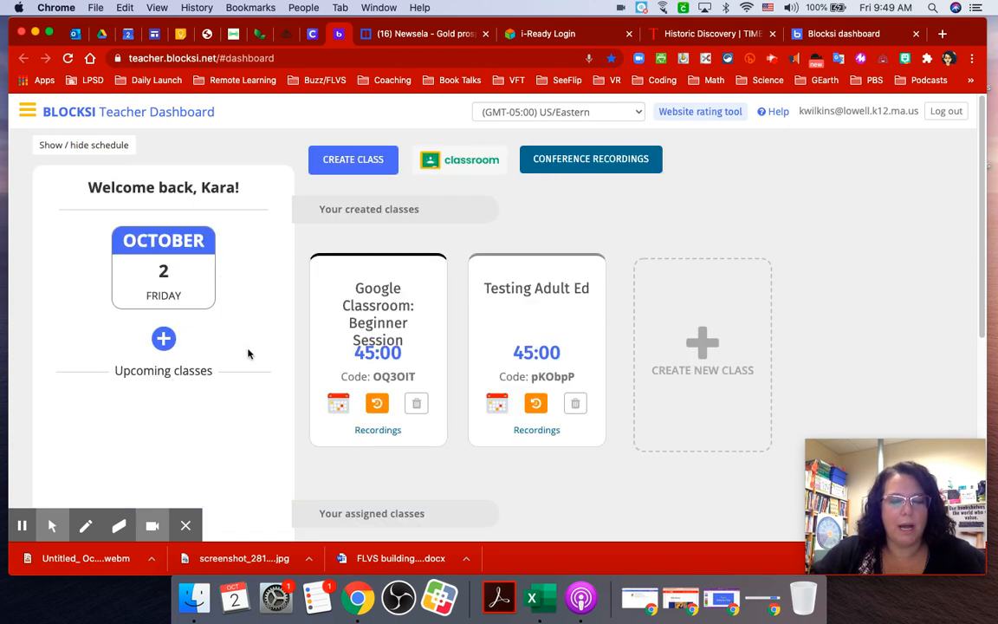
{"action": "left_click", "coordinate": [163, 338]}
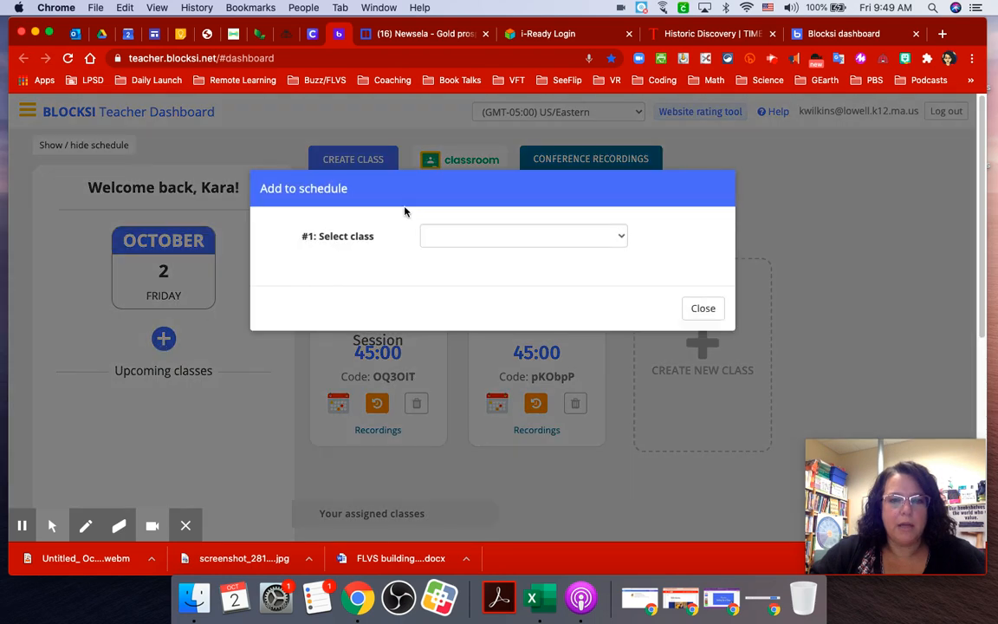
{"action": "left_click", "coordinate": [465, 237]}
{"action": "left_click", "coordinate": [470, 261]}
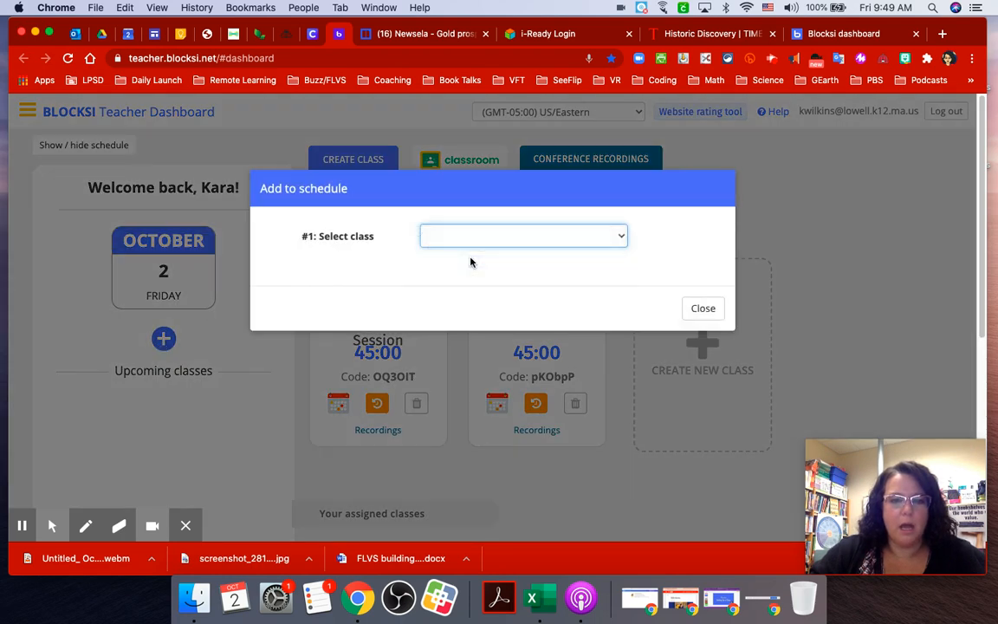
{"action": "left_click", "coordinate": [448, 249]}
{"action": "left_click", "coordinate": [491, 236]}
{"action": "left_click", "coordinate": [536, 236]}
{"action": "left_click", "coordinate": [578, 236]}
{"action": "left_click", "coordinate": [615, 236]}
{"action": "left_click", "coordinate": [692, 338]}
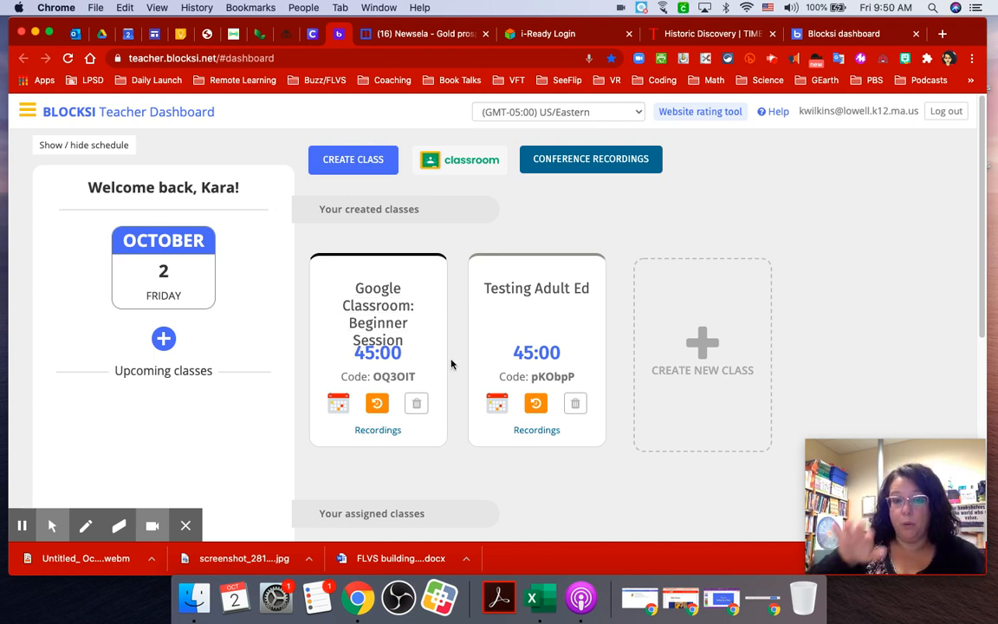
Open the Testing Adult Ed class page from its 45:00 timer, then return to the dashboard.
{"action": "left_click", "coordinate": [544, 351]}
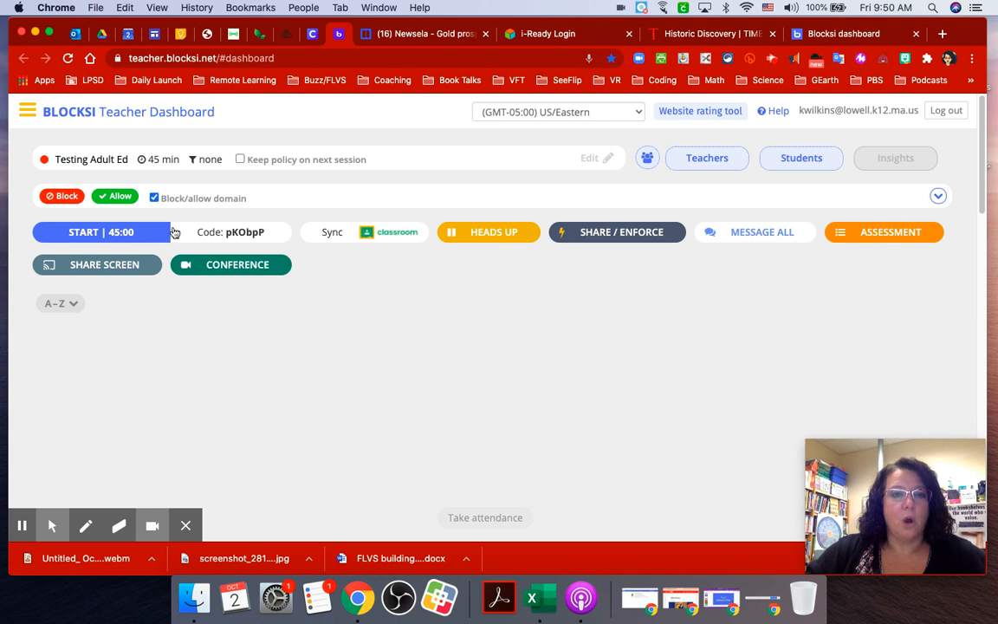
{"action": "left_click", "coordinate": [127, 113]}
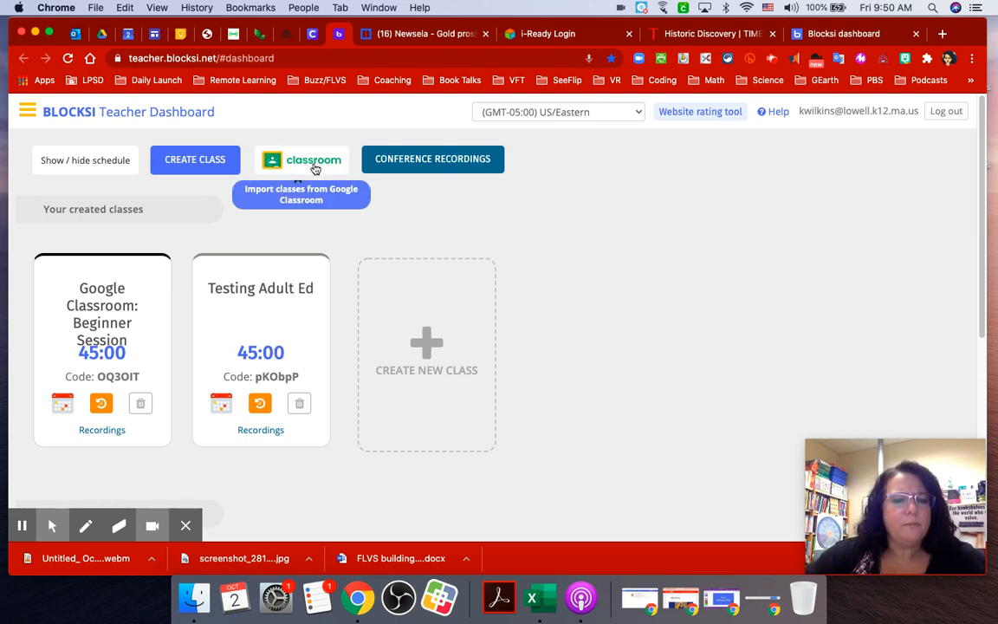
Create a class named 'Testing' with 60-minute duration and green class colour.
{"action": "left_click", "coordinate": [212, 161]}
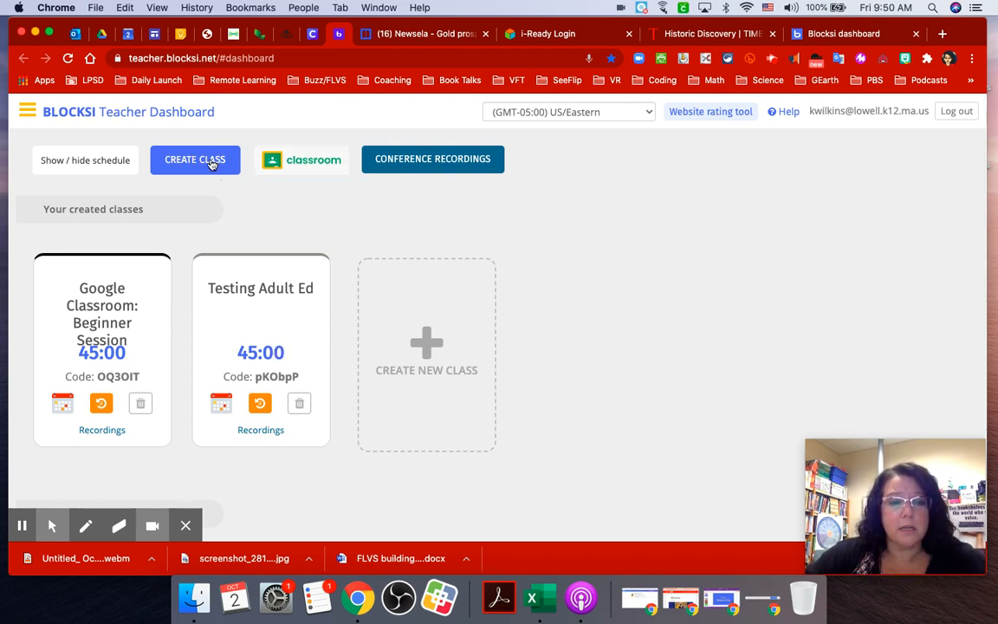
{"action": "left_click", "coordinate": [341, 203]}
{"action": "type", "text": "Testing"}
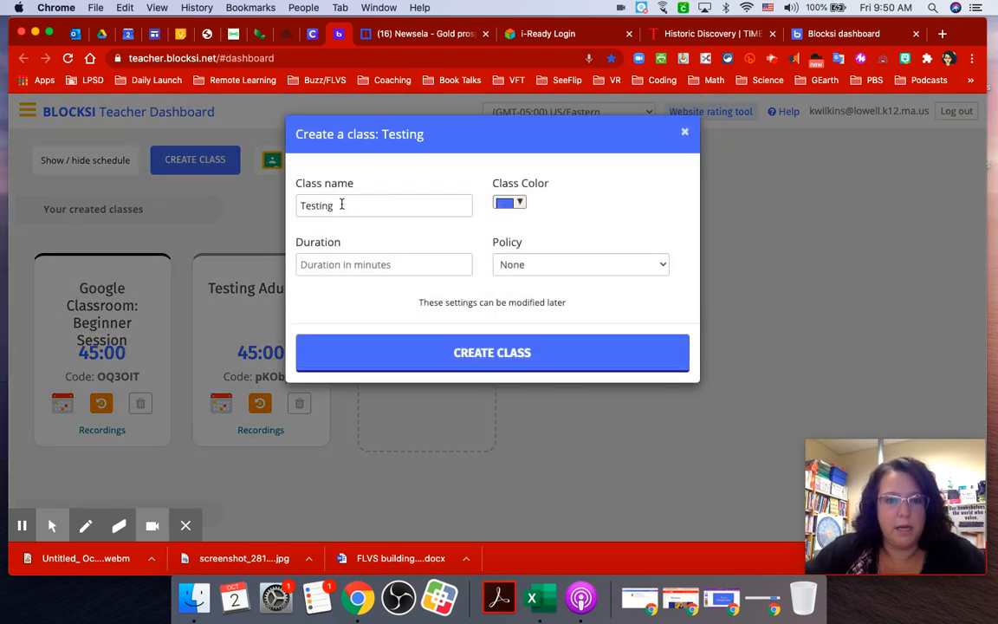
{"action": "left_click", "coordinate": [349, 272]}
{"action": "type", "text": "60"}
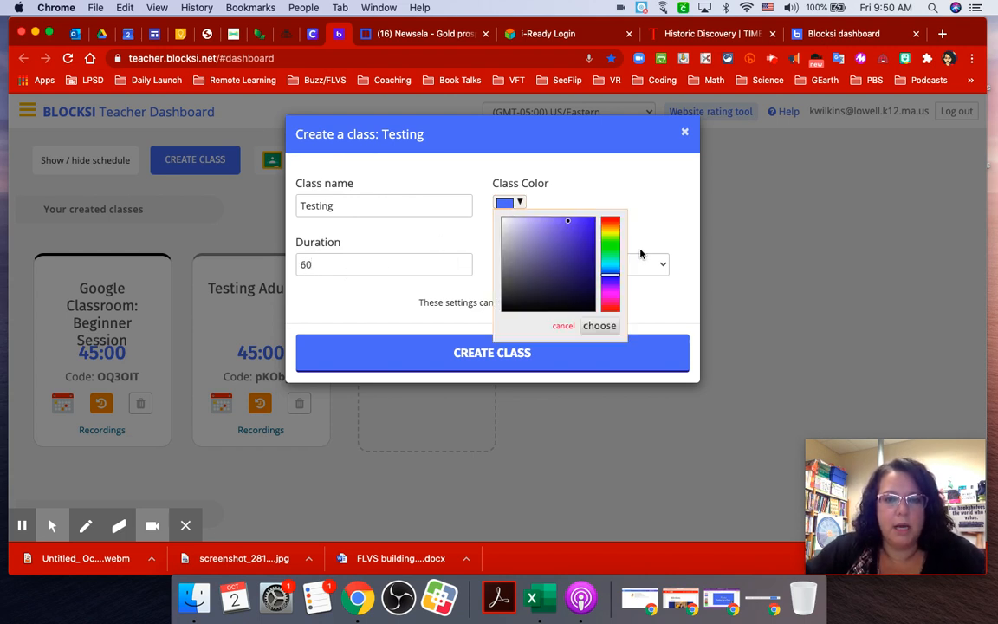
{"action": "left_click", "coordinate": [610, 250]}
{"action": "left_click", "coordinate": [649, 322]}
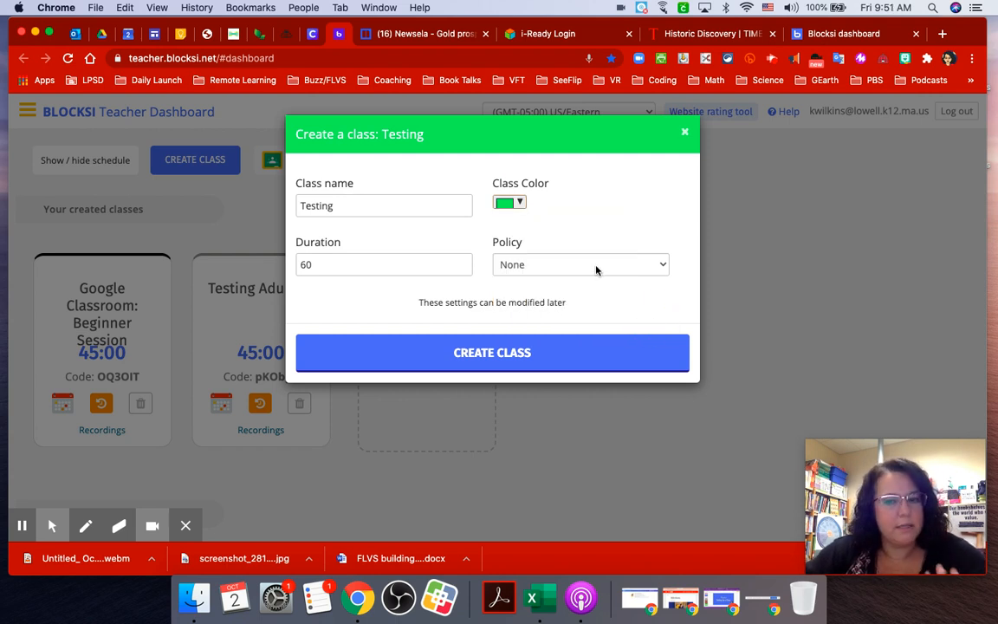
{"action": "left_click", "coordinate": [503, 362]}
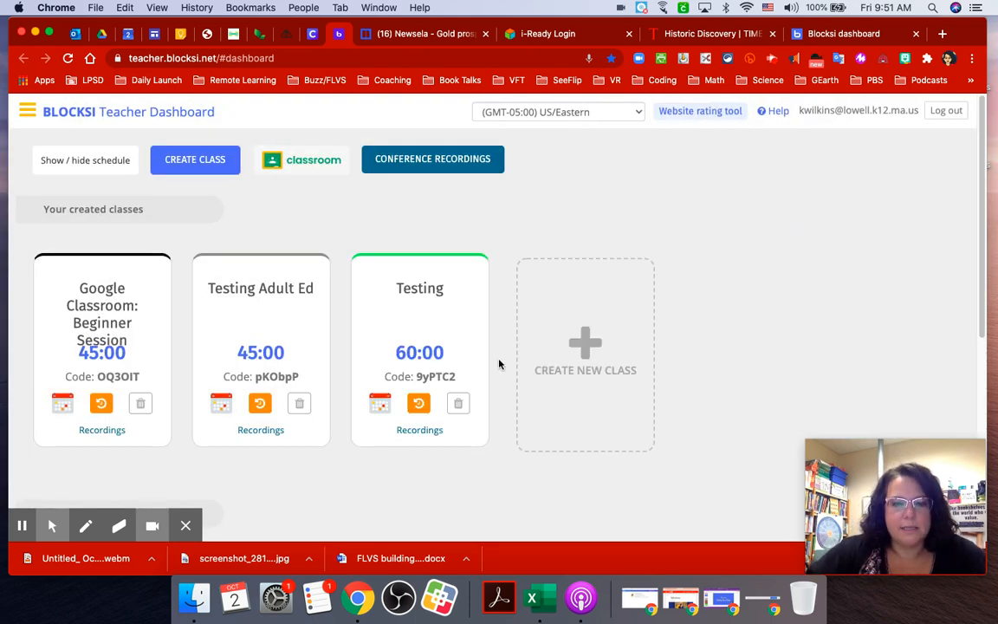
Open the Testing class page and dismiss the Add student(s) window without adding anyone.
{"action": "left_click", "coordinate": [420, 290]}
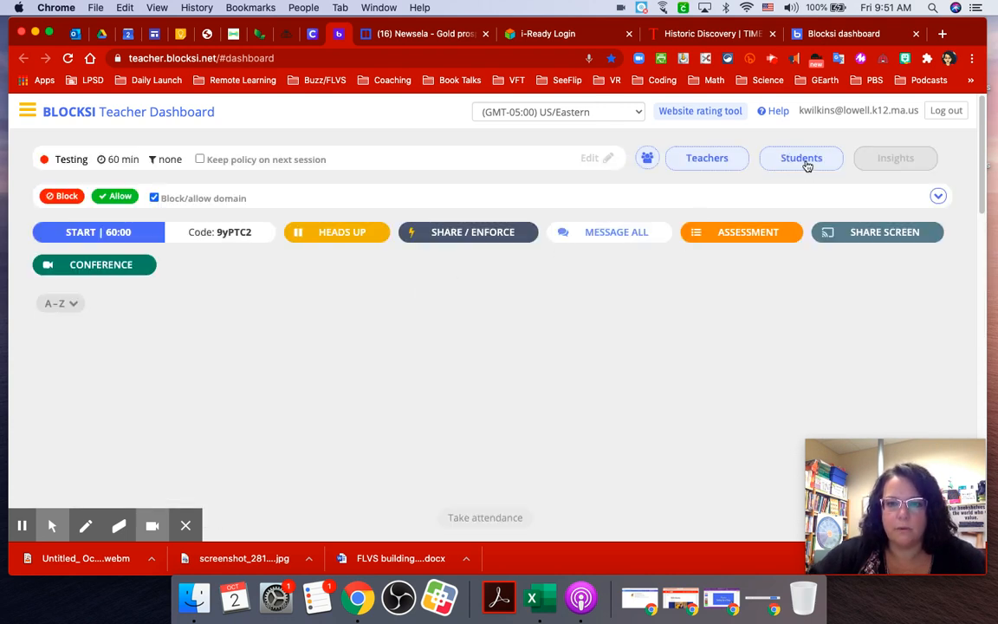
{"action": "left_click", "coordinate": [805, 163]}
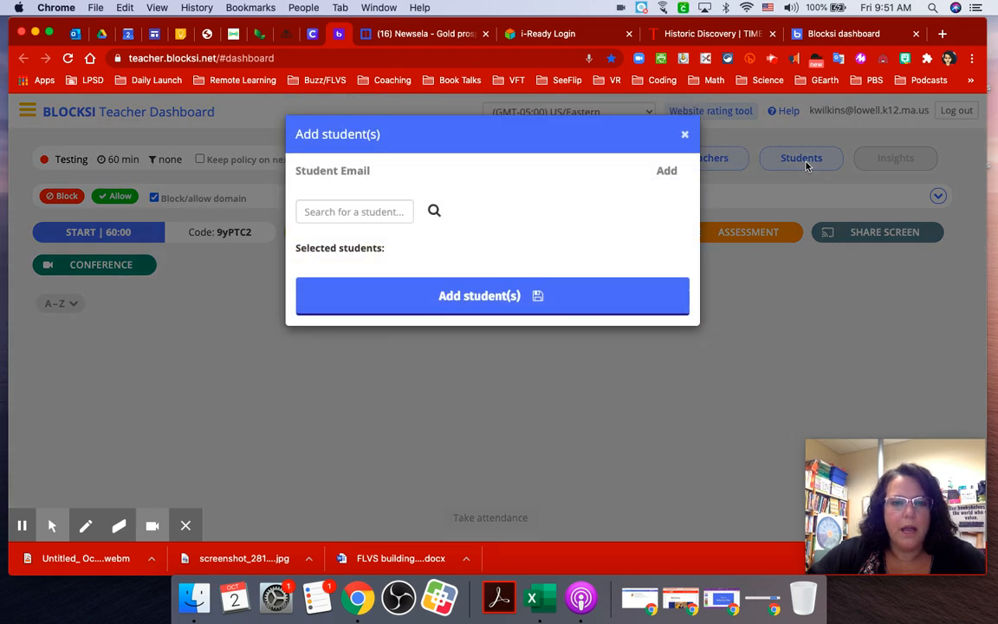
{"action": "left_click", "coordinate": [396, 208]}
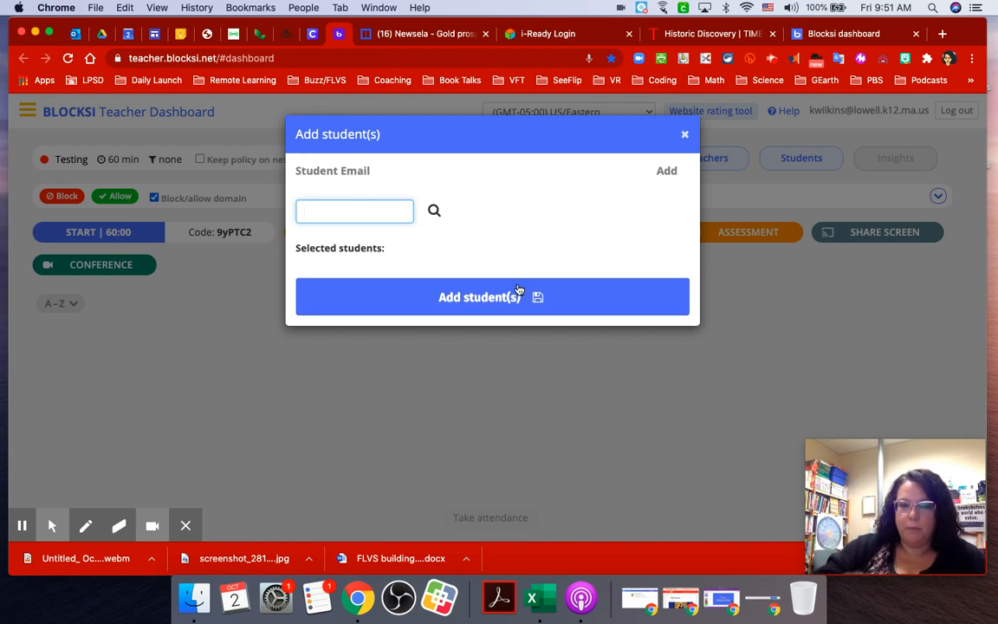
{"action": "left_click", "coordinate": [685, 135]}
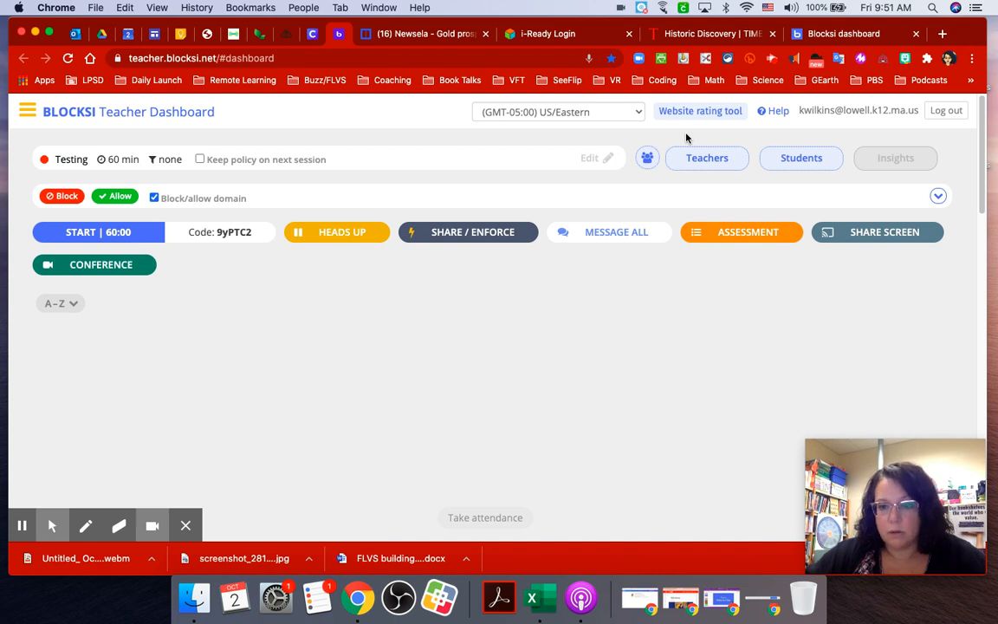
{"action": "left_click", "coordinate": [837, 35]}
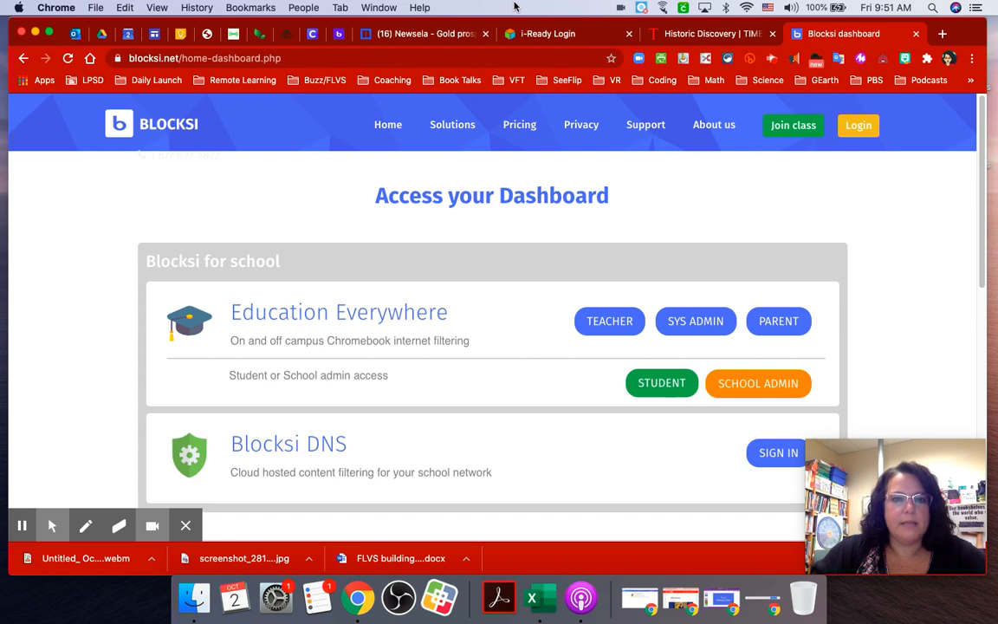
{"action": "left_click", "coordinate": [338, 35]}
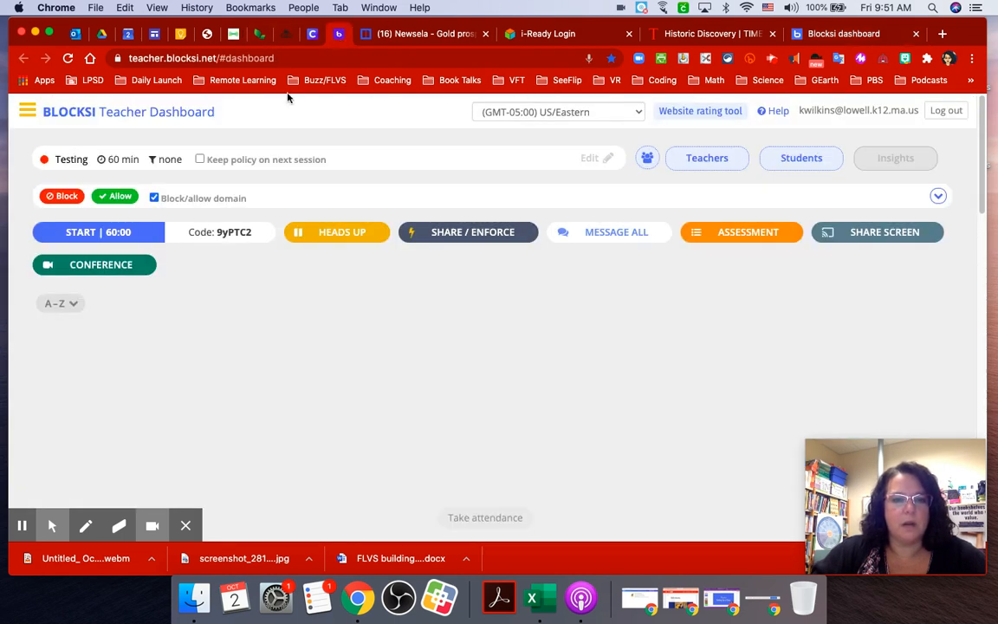
{"action": "left_click", "coordinate": [223, 232]}
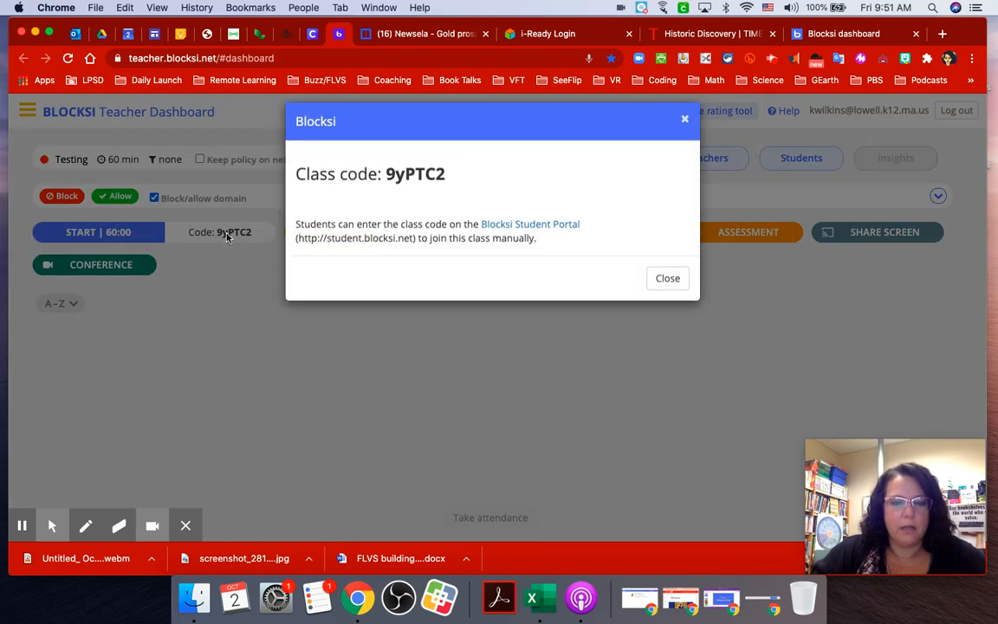
{"action": "left_click_drag", "start_coordinate": [384, 185], "coordinate": [452, 188]}
{"action": "key", "text": "super+c"}
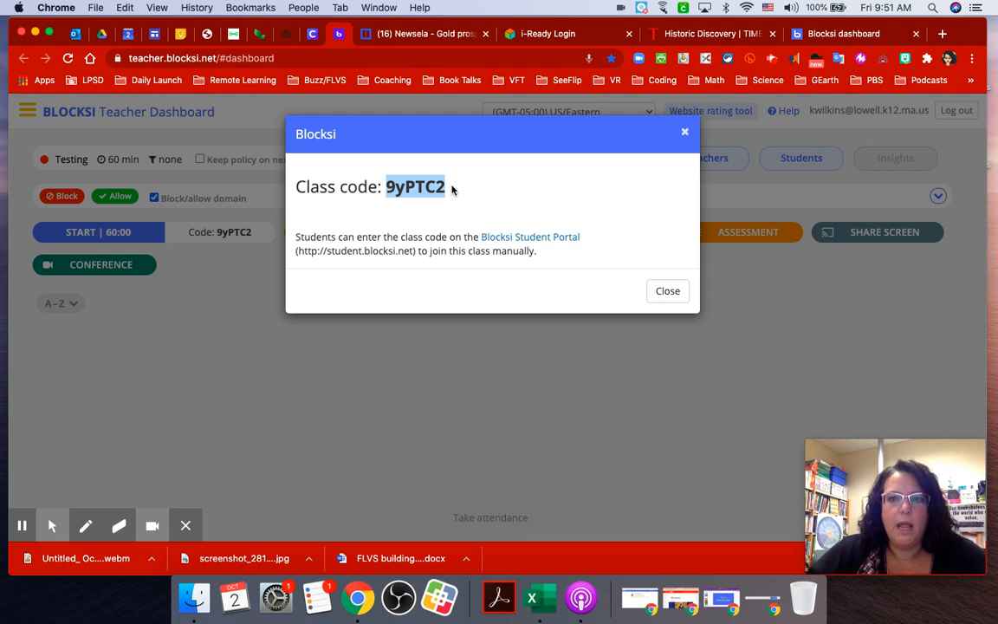
{"action": "left_click", "coordinate": [842, 35]}
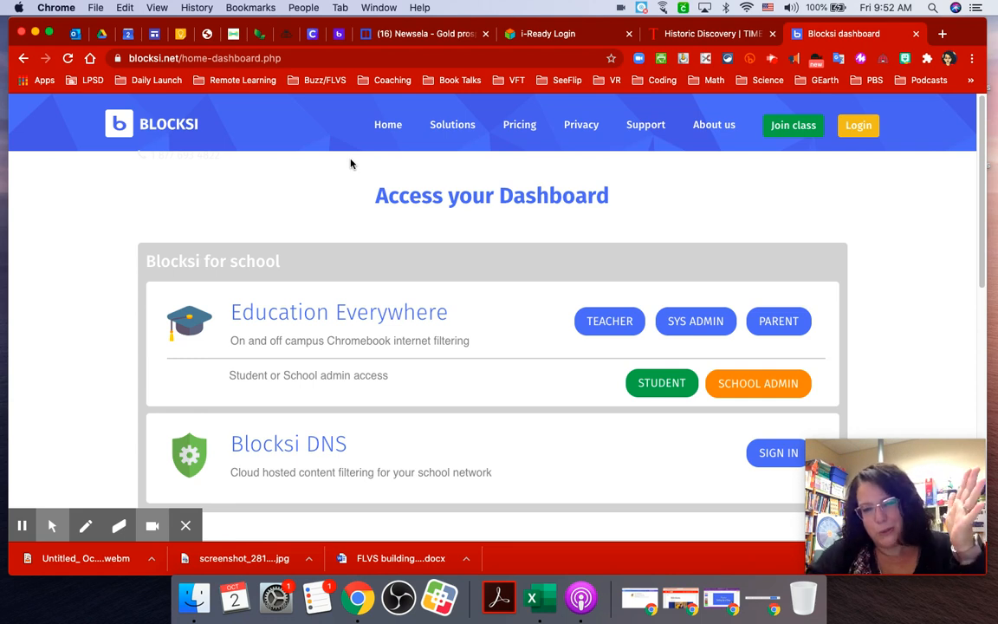
{"action": "left_click", "coordinate": [659, 384]}
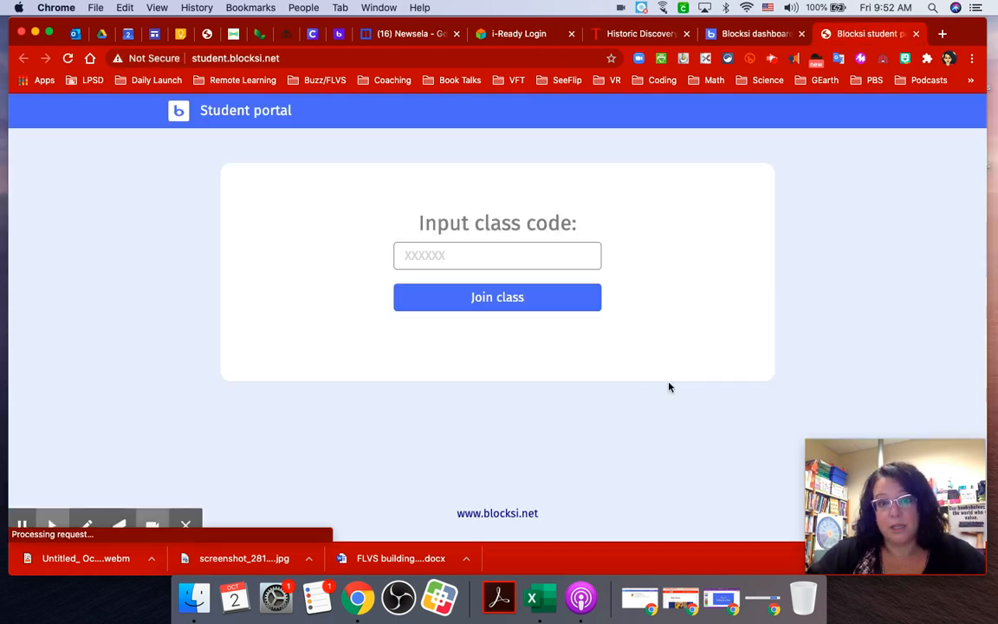
{"action": "left_click", "coordinate": [556, 259]}
{"action": "key", "text": "super+v"}
{"action": "left_click", "coordinate": [542, 299]}
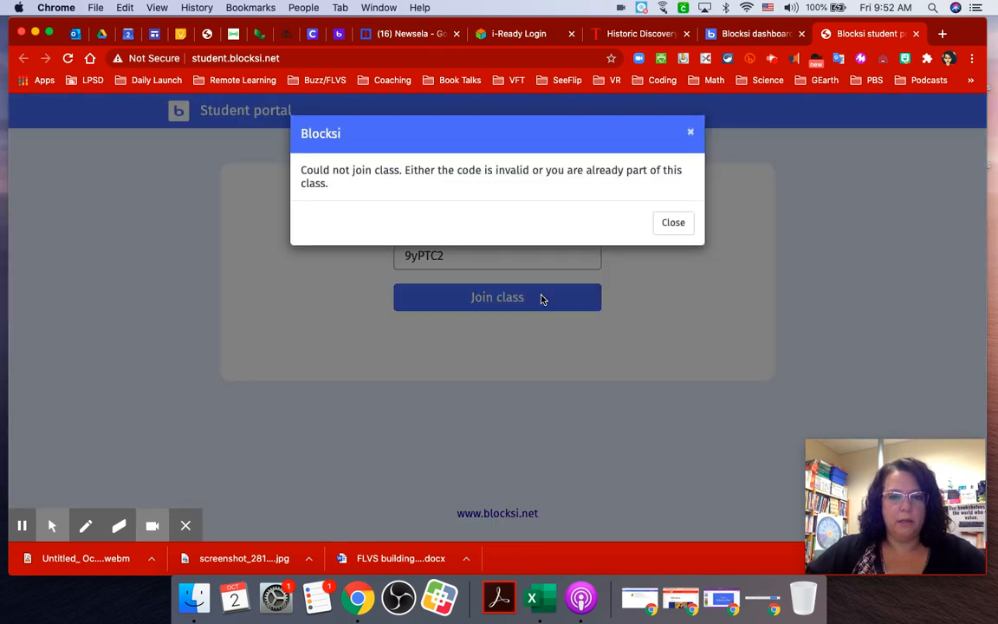
{"action": "left_click", "coordinate": [671, 228]}
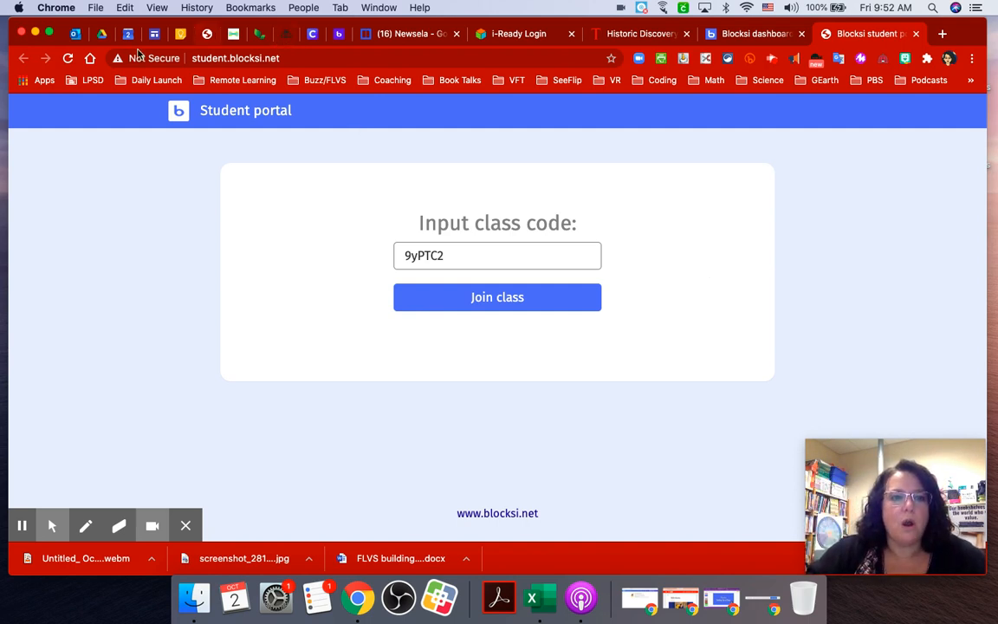
Close the class code window and return to the dashboard's three class cards.
{"action": "left_click", "coordinate": [337, 34]}
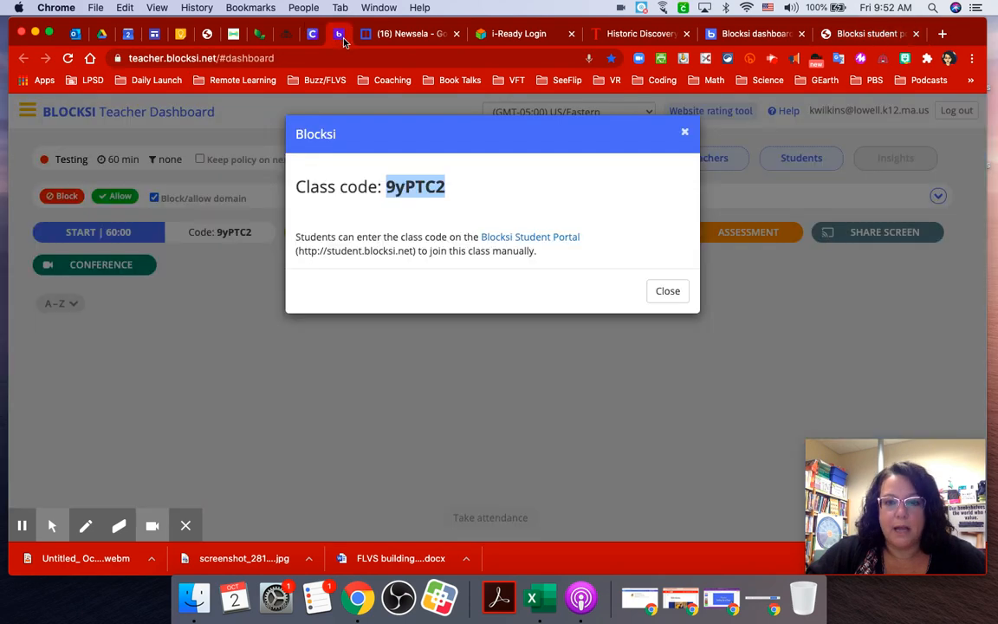
{"action": "left_click", "coordinate": [684, 133]}
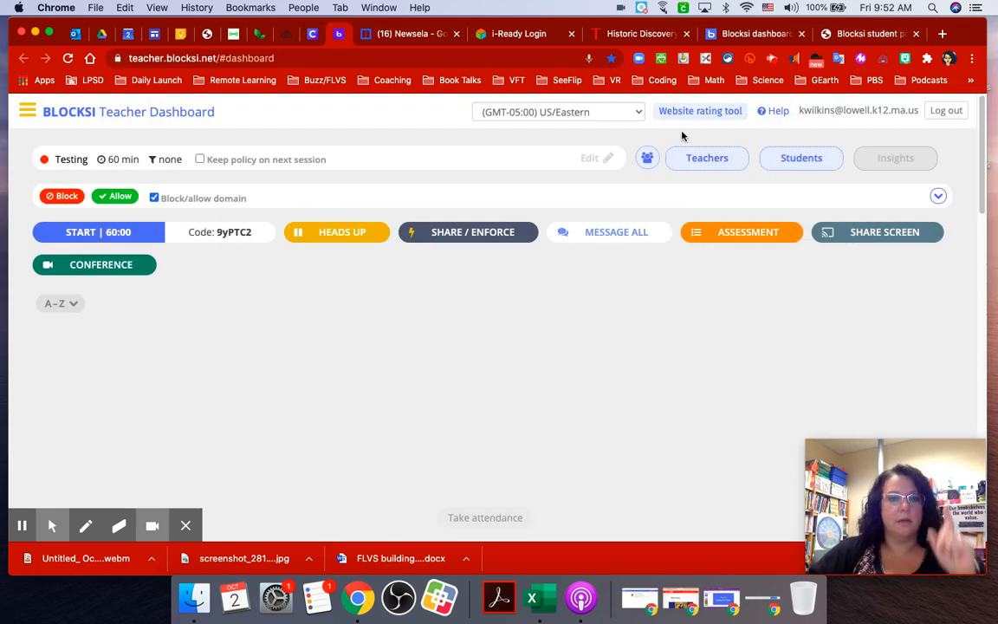
{"action": "left_click", "coordinate": [176, 106]}
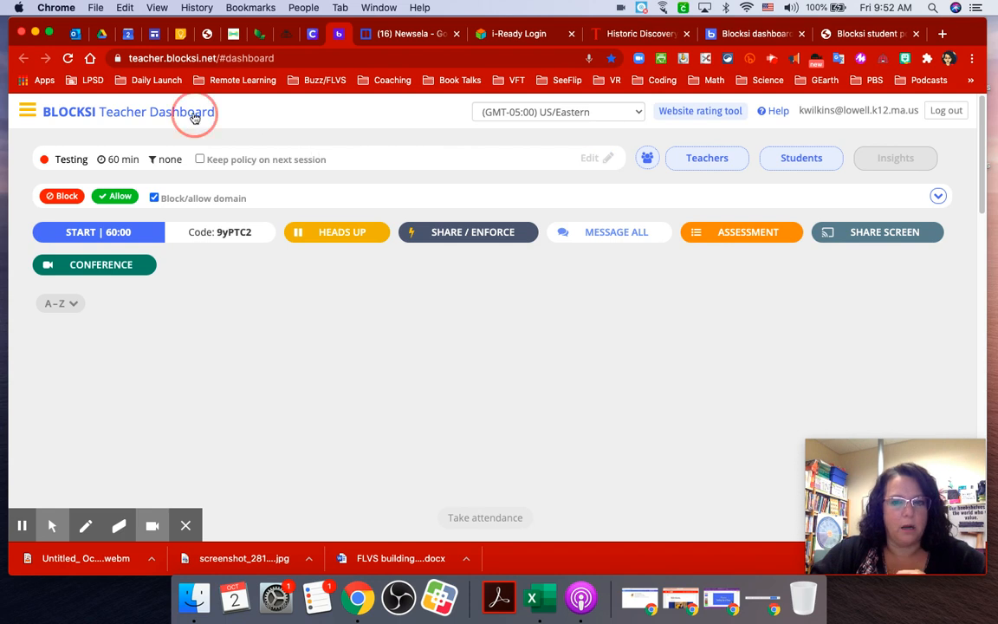
{"action": "left_click", "coordinate": [195, 118]}
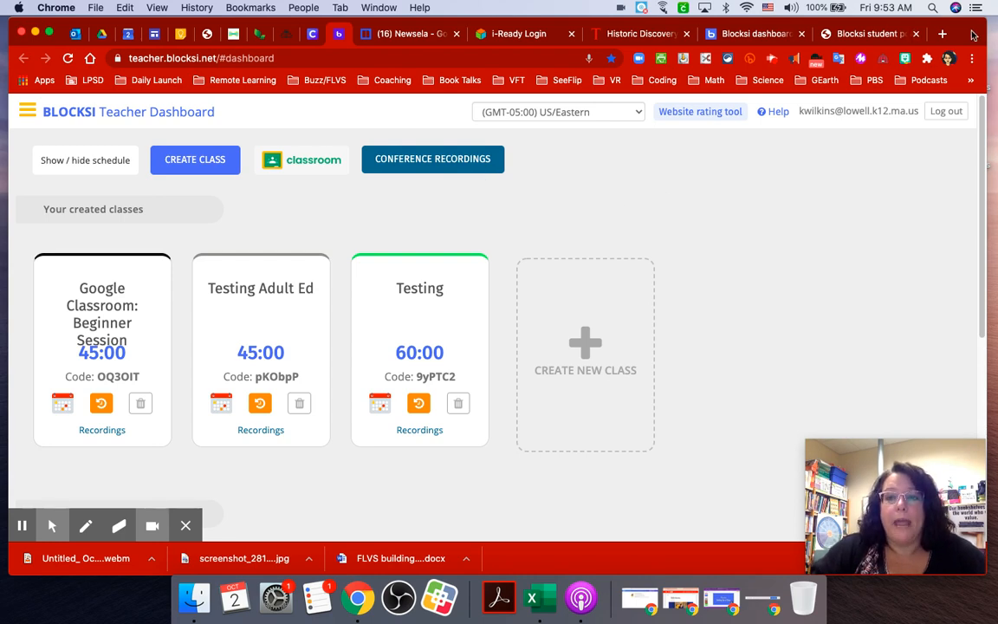
Switch from the Blocksi dashboard to Google Drive's My Drive page.
{"action": "left_click_drag", "start_coordinate": [974, 35], "coordinate": [972, 36]}
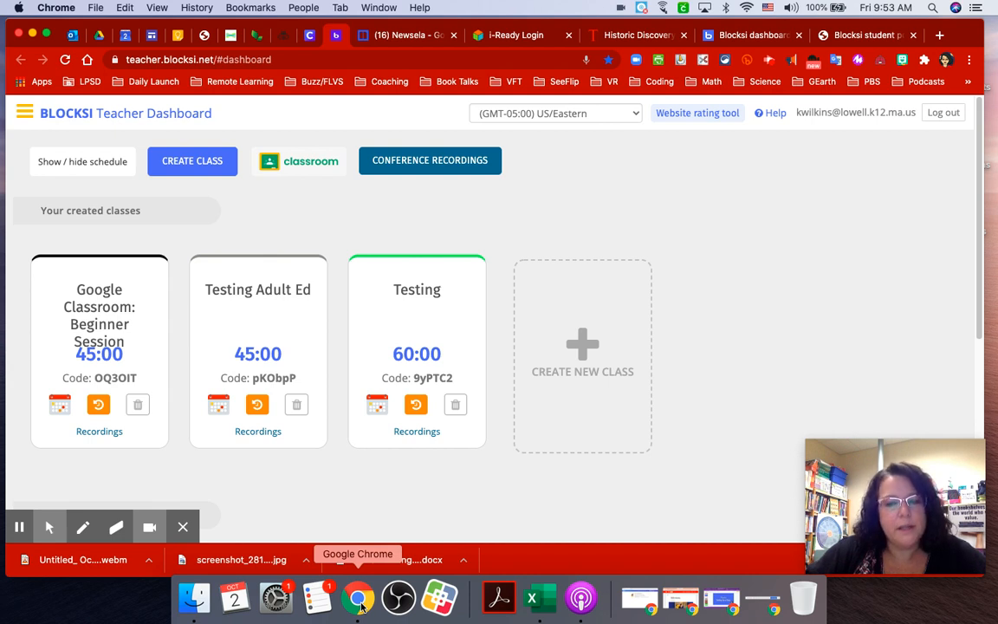
{"action": "left_click", "coordinate": [947, 60]}
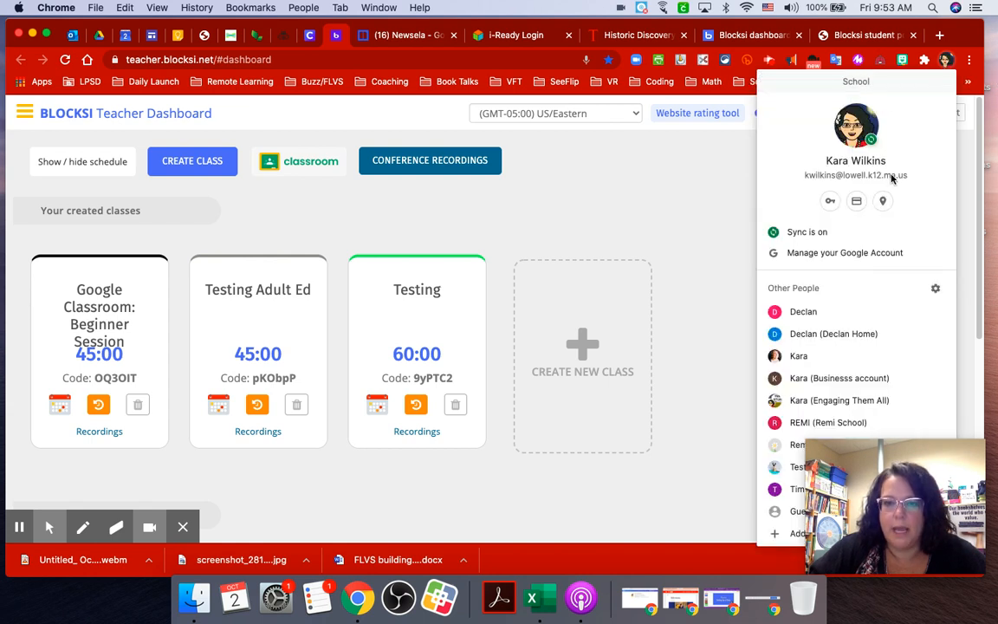
{"action": "left_click", "coordinate": [645, 158]}
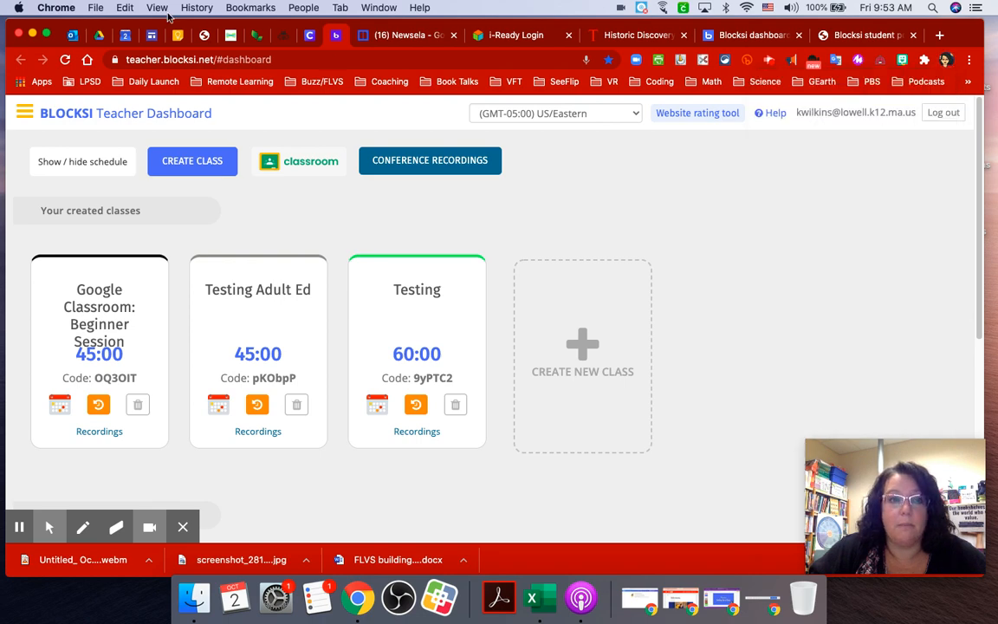
{"action": "left_click", "coordinate": [99, 35]}
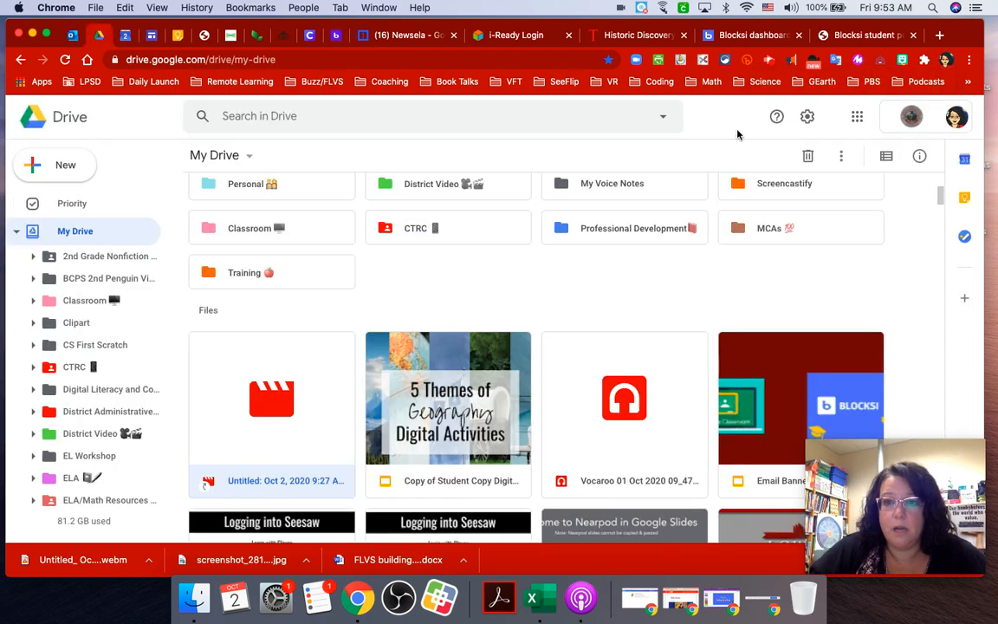